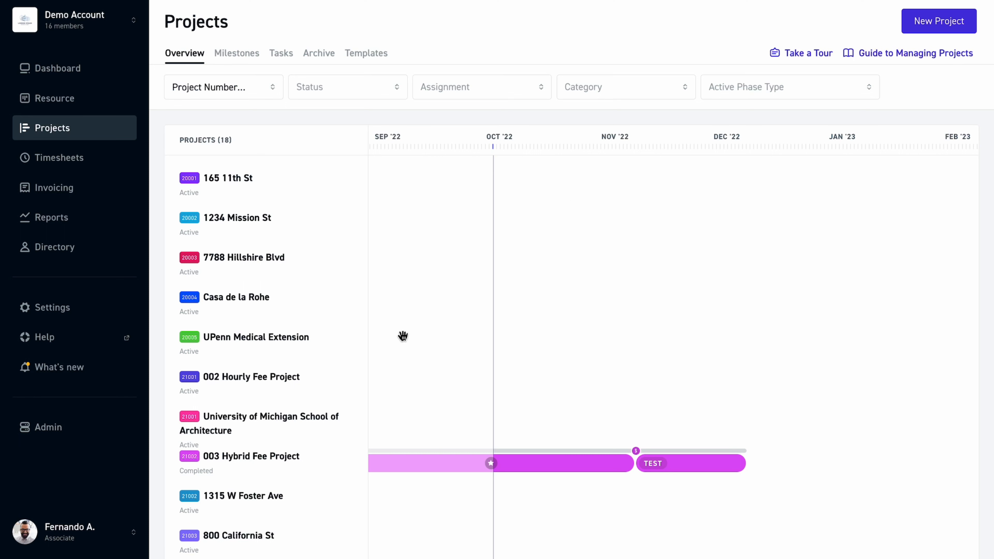
Open draft invoice #2 of the 003 Hybrid Fee Project at its Other Items section.
left_click(291, 458)
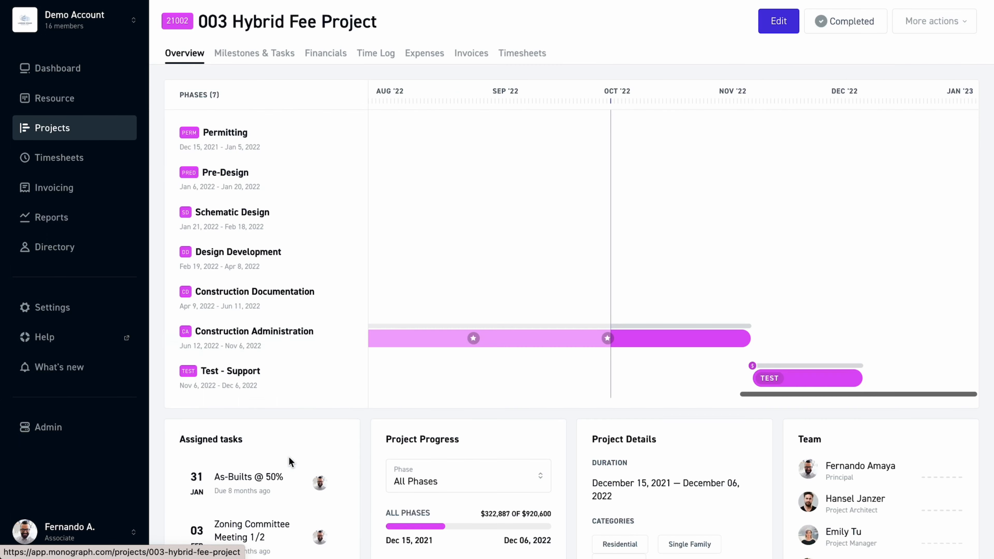
left_click(469, 58)
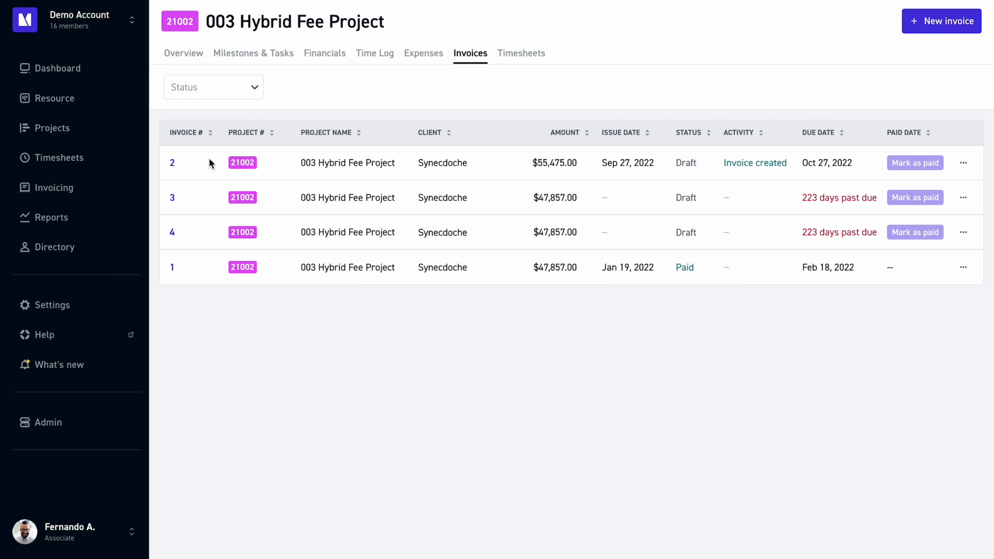
left_click(173, 163)
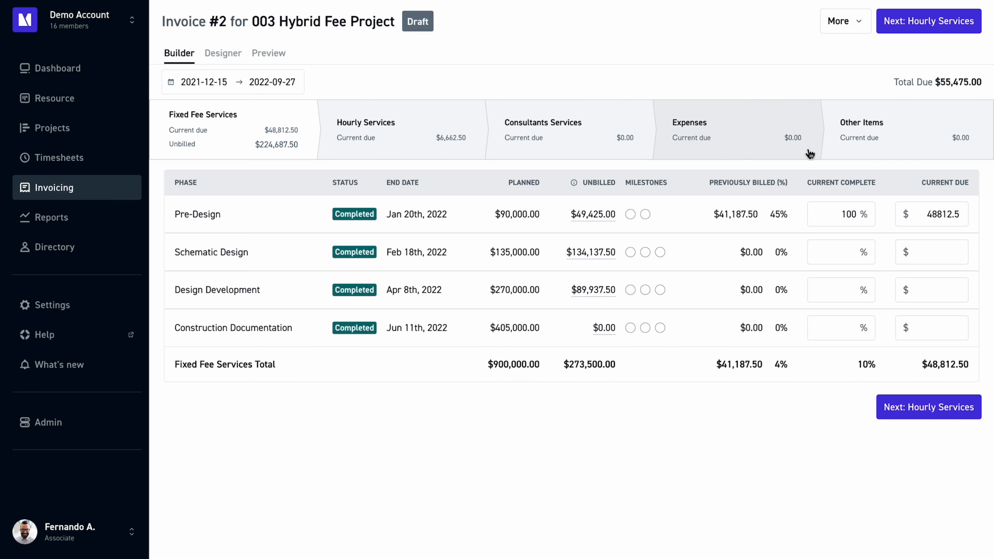
left_click(857, 147)
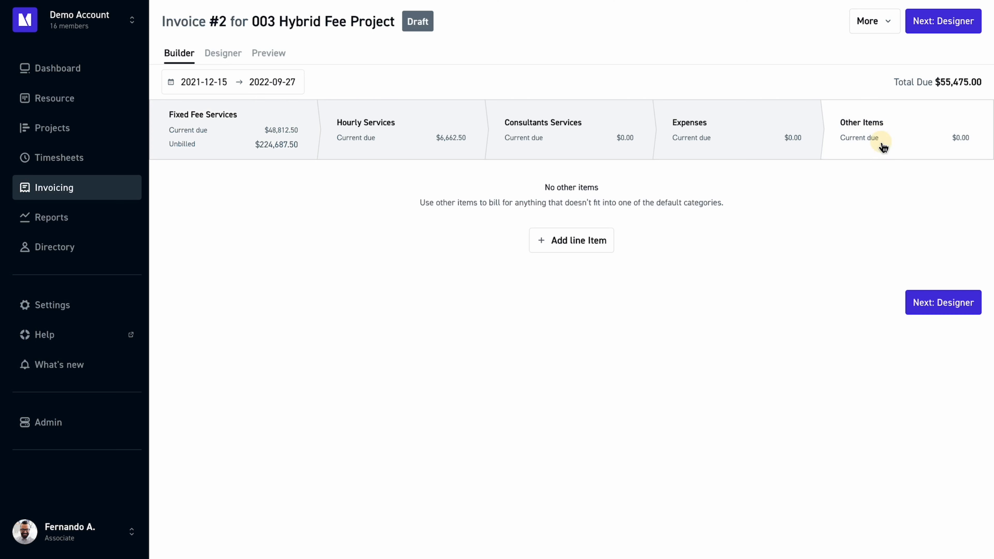
Add a Retainer line item described "Retainer of $10,000 will be applied to your final invoice." with quantity 1 and rate $10,000.
left_click(578, 246)
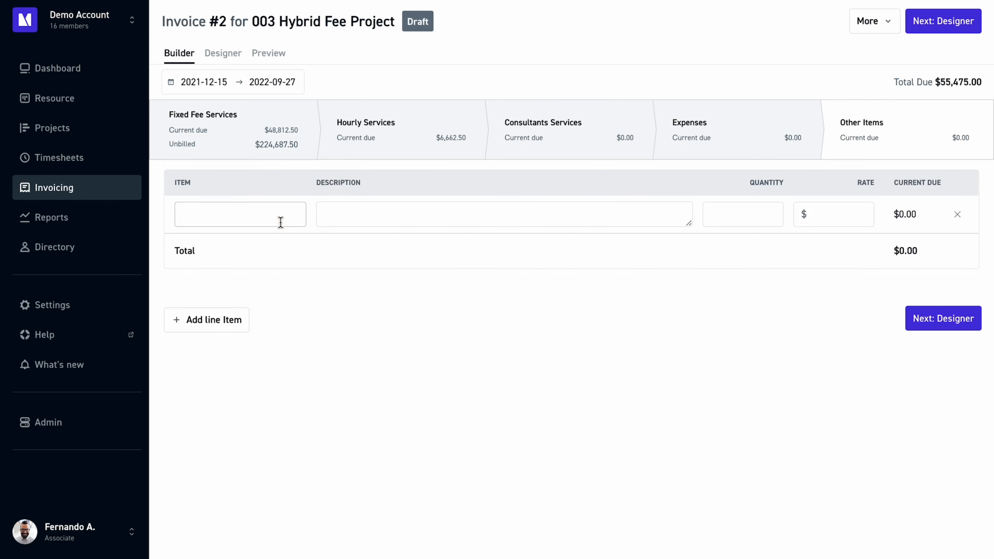
left_click(279, 222)
type("Retainer")
key("Tab")
type("Retainer of $10,000 will be applied to your final invoice.")
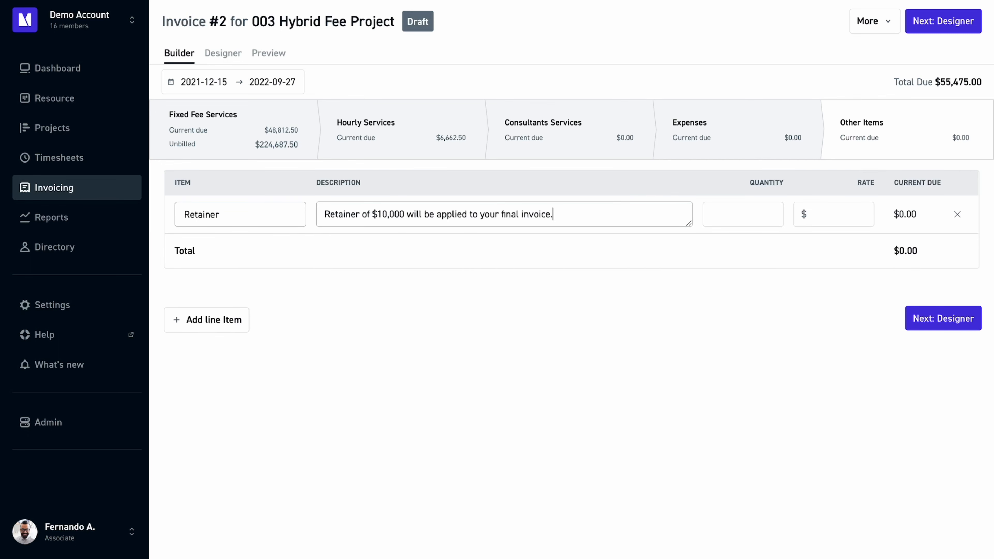
key("Tab")
type("1")
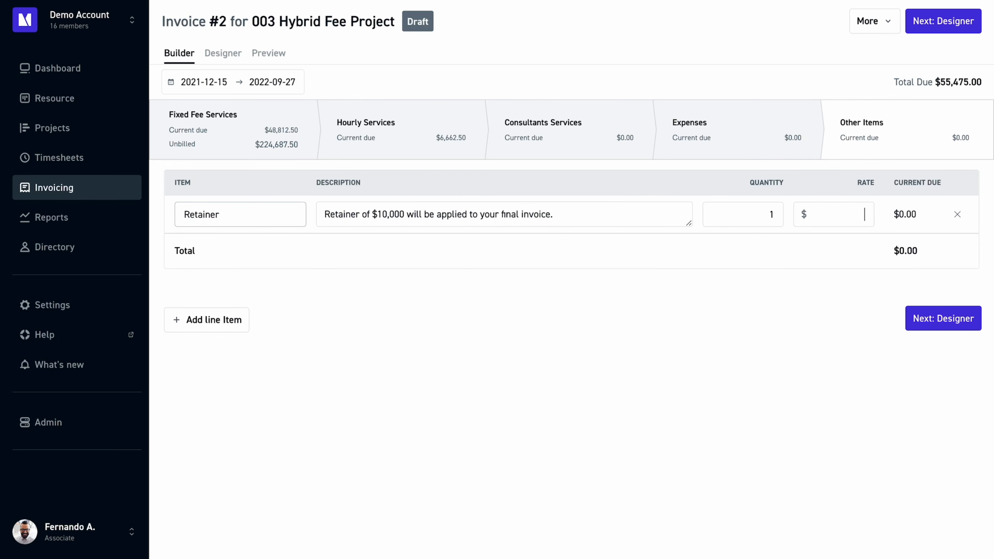
type("10000")
left_click(284, 235)
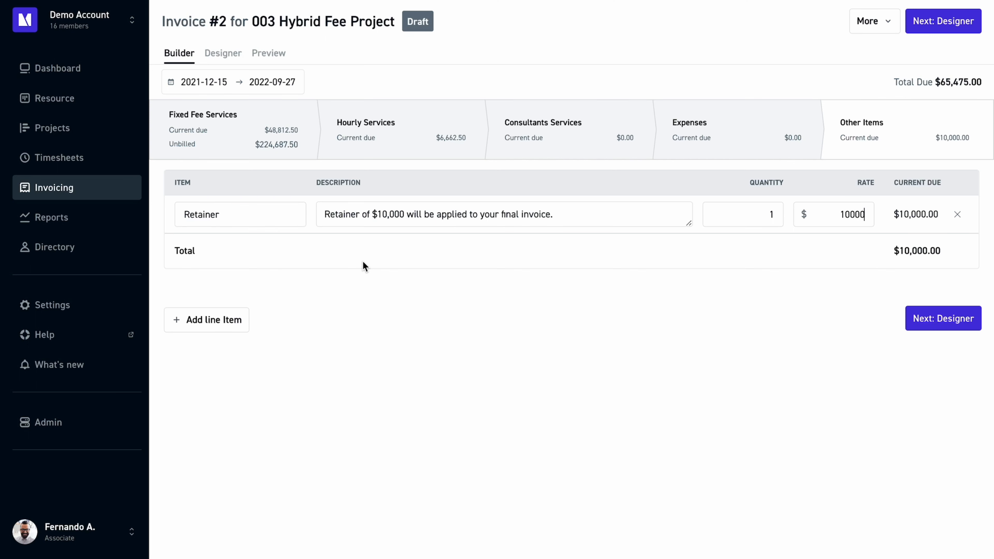
left_click(326, 214)
left_click_drag(324, 213, 497, 231)
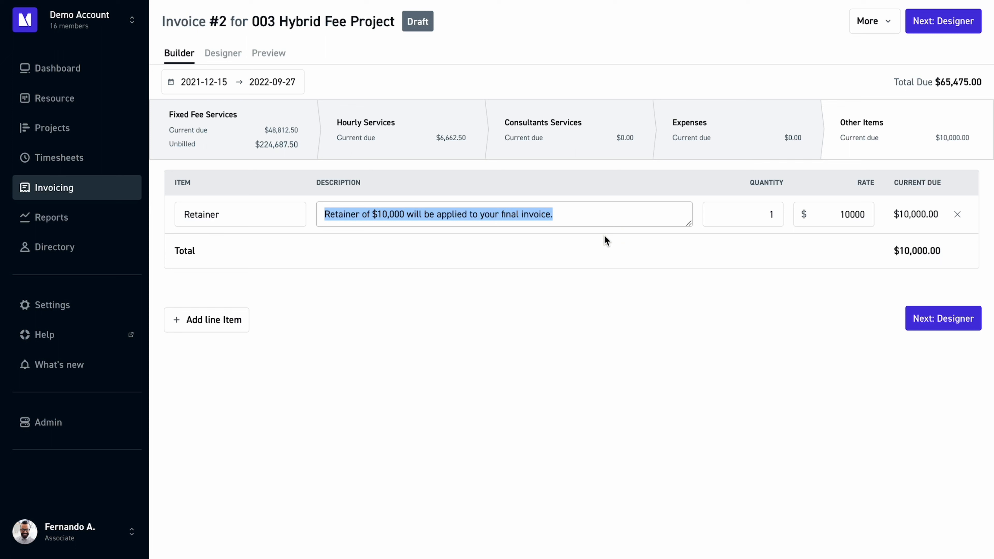
left_click(604, 245)
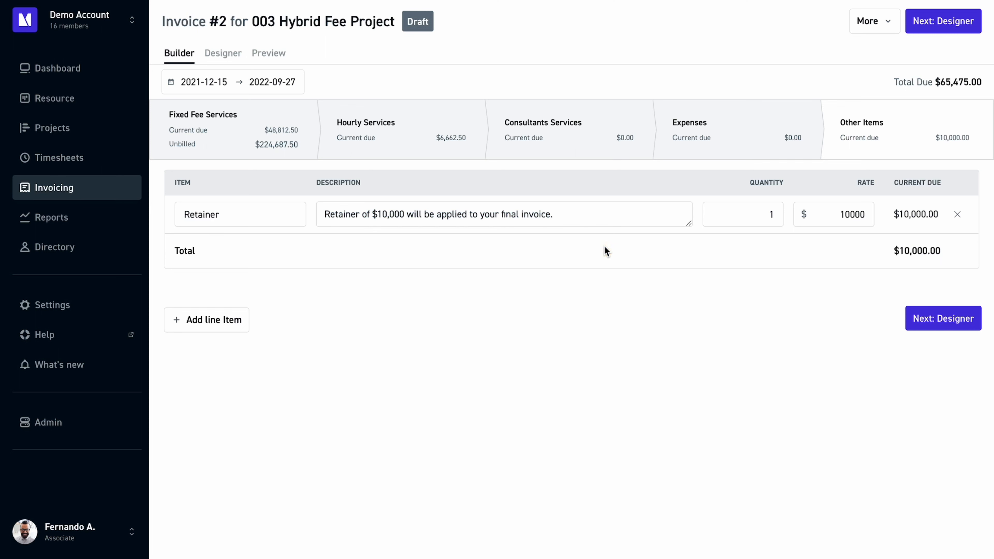
Proceed to the invoice designer and examine the reference number, client note, issue date and due date.
left_click(933, 329)
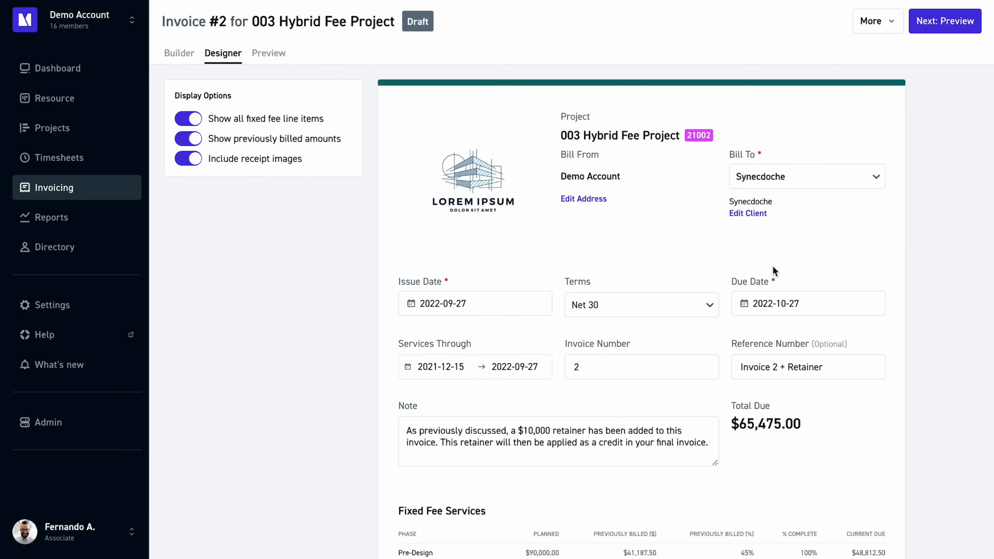
scroll(692, 358, "down", 1)
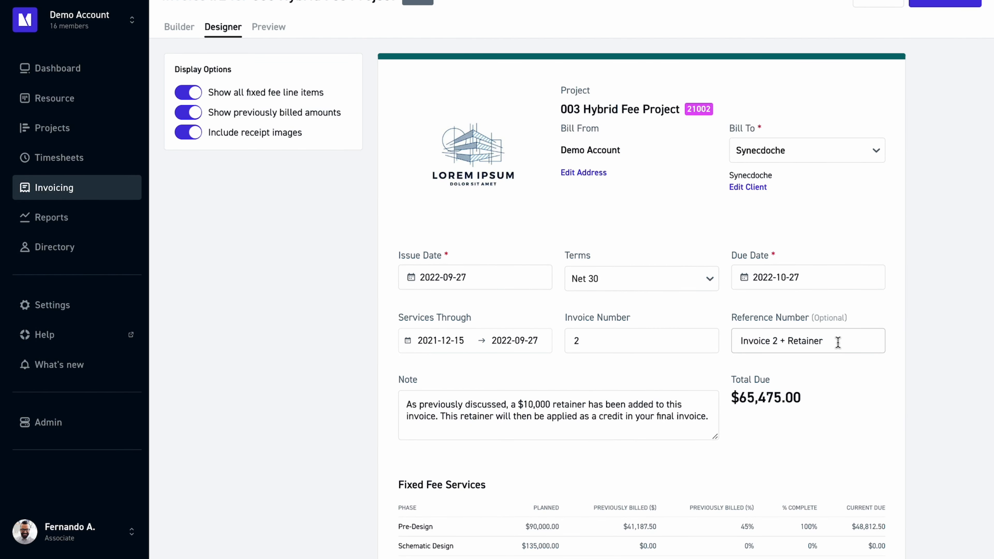
left_click_drag(838, 342, 787, 340)
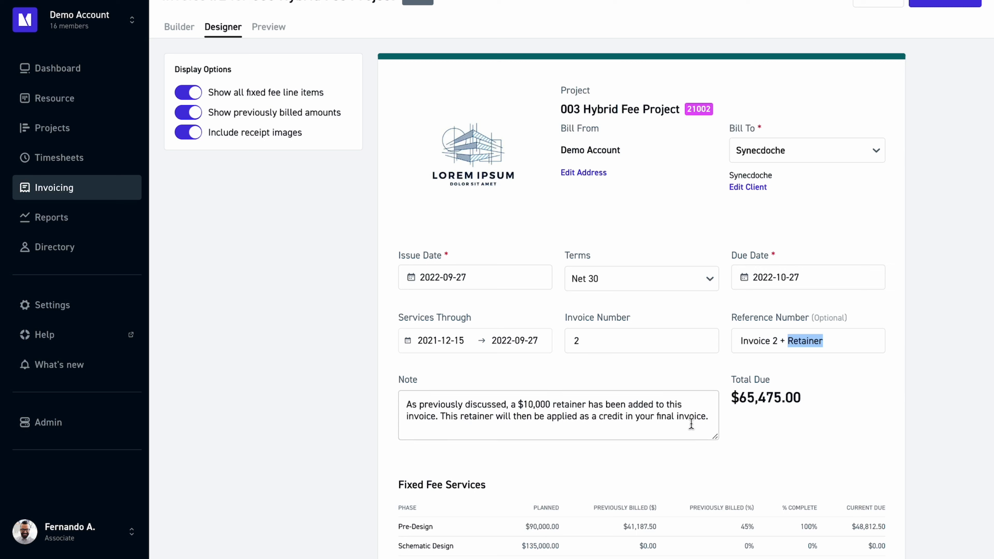
left_click(706, 418)
left_click_drag(690, 419, 411, 378)
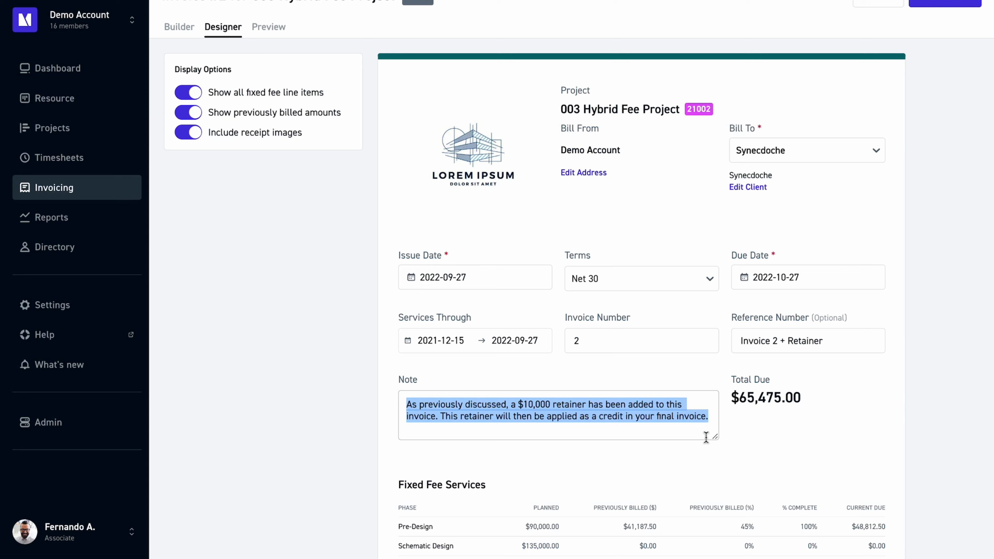
left_click(697, 374)
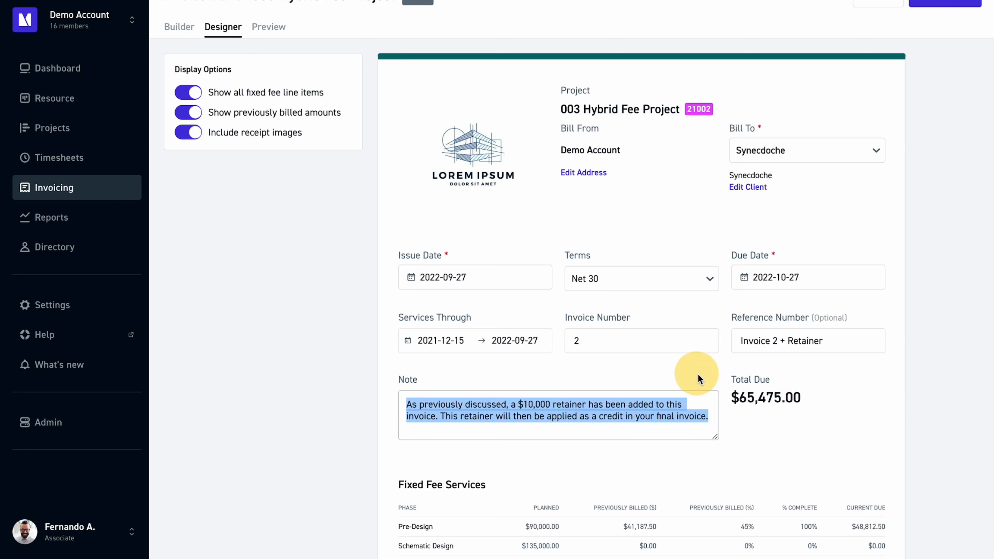
left_click(459, 274)
left_click(758, 281)
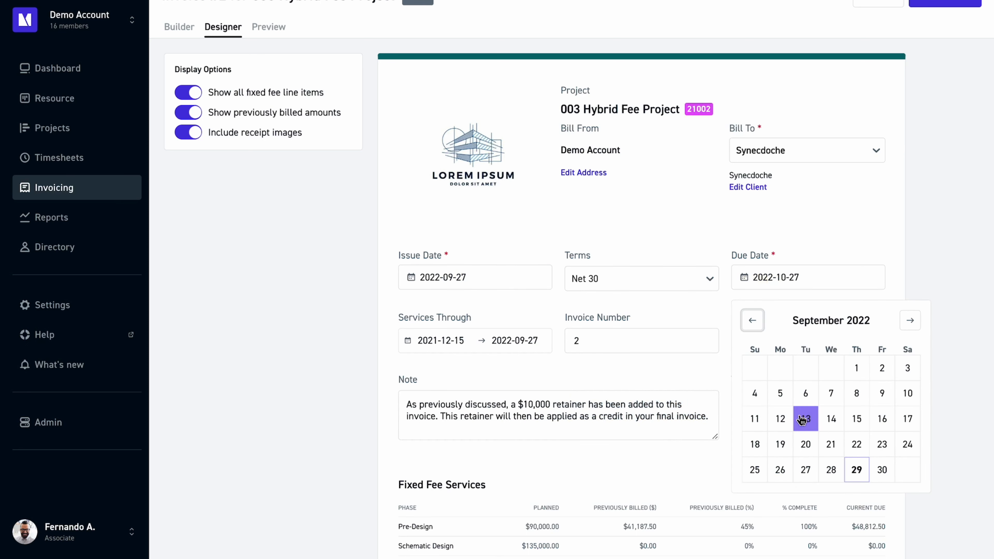
left_click(715, 457)
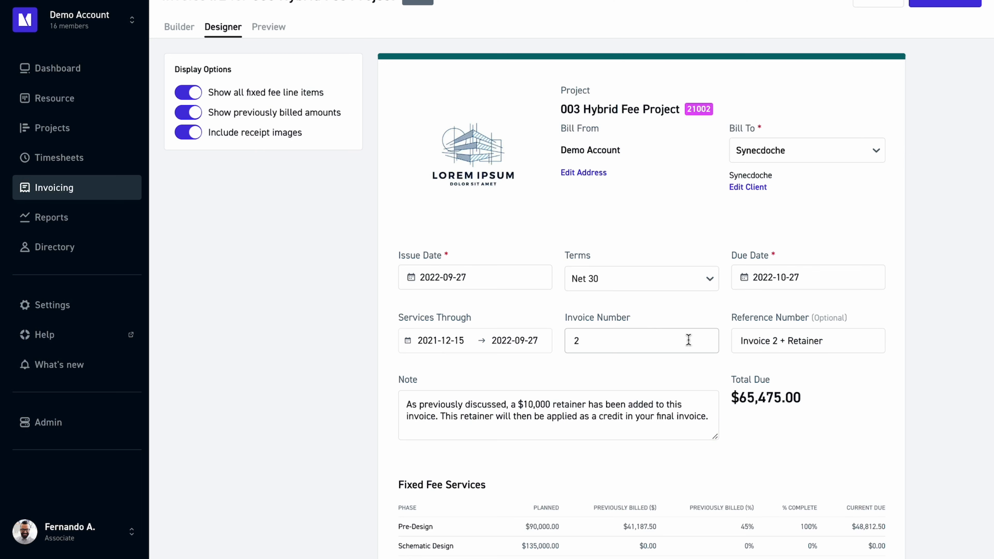
scroll(781, 278, "up", 1)
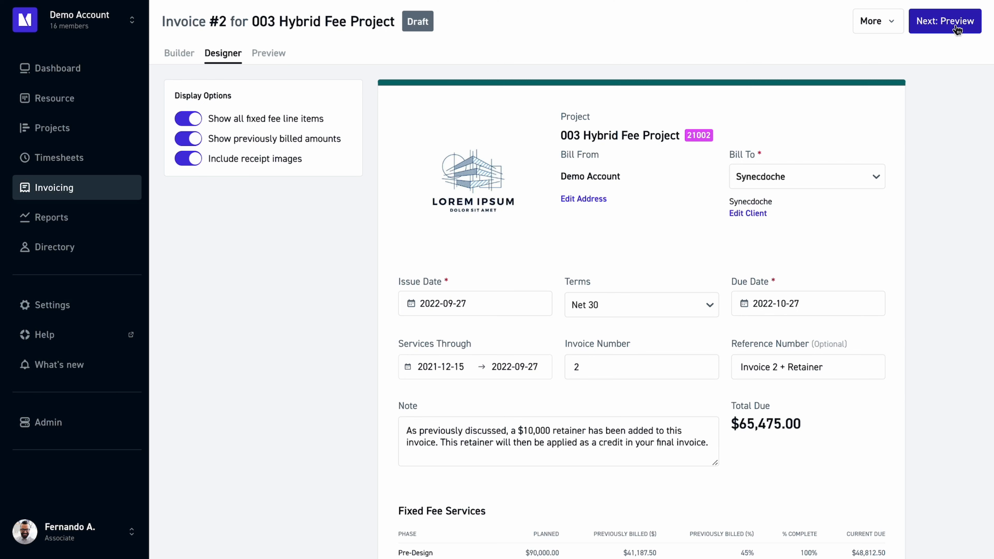
Preview invoice #2 and review its header, note, service sections and the retainer line under Other Items.
left_click(957, 29)
scroll(730, 309, "down", 1)
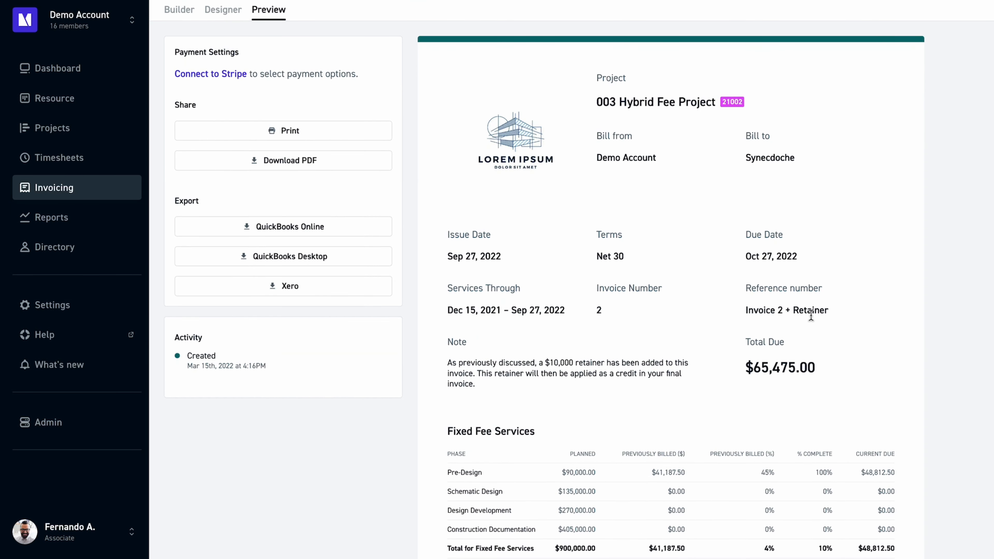
scroll(809, 319, "down", 1)
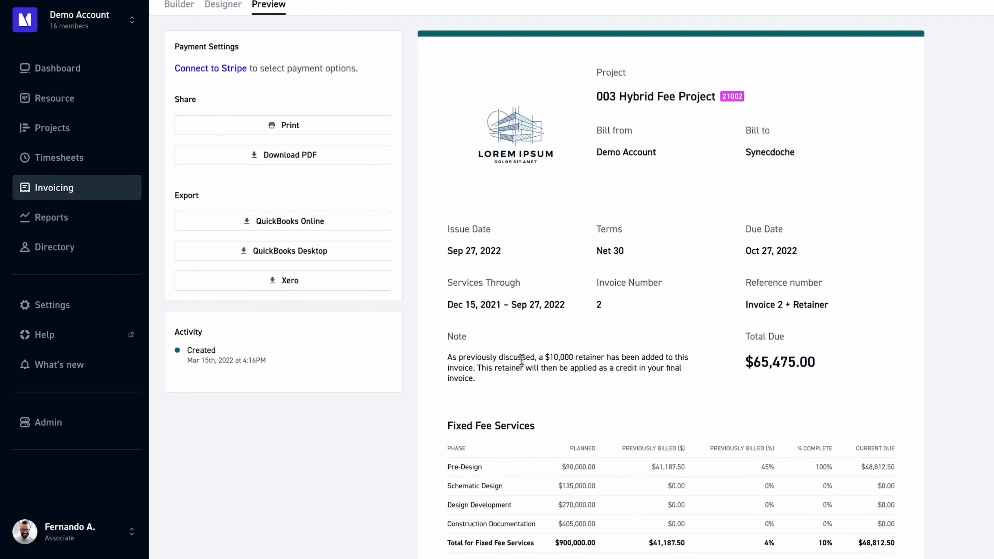
scroll(632, 450, "down", 6)
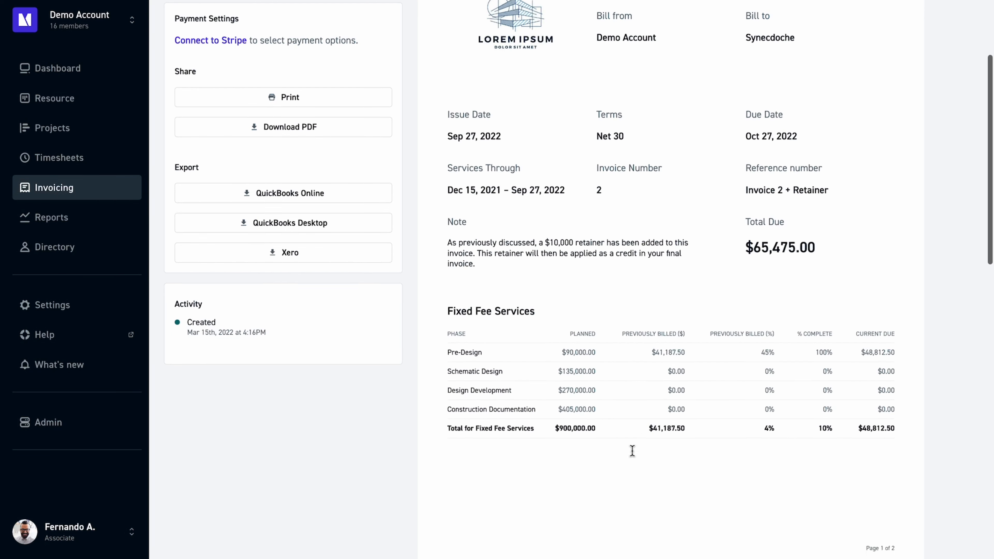
scroll(633, 453, "down", 8)
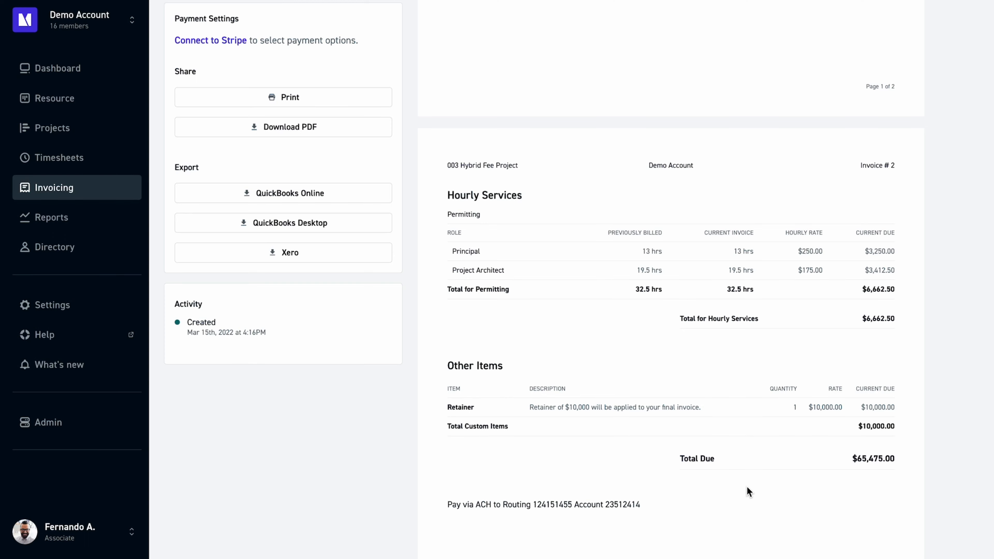
scroll(748, 492, "up", 15)
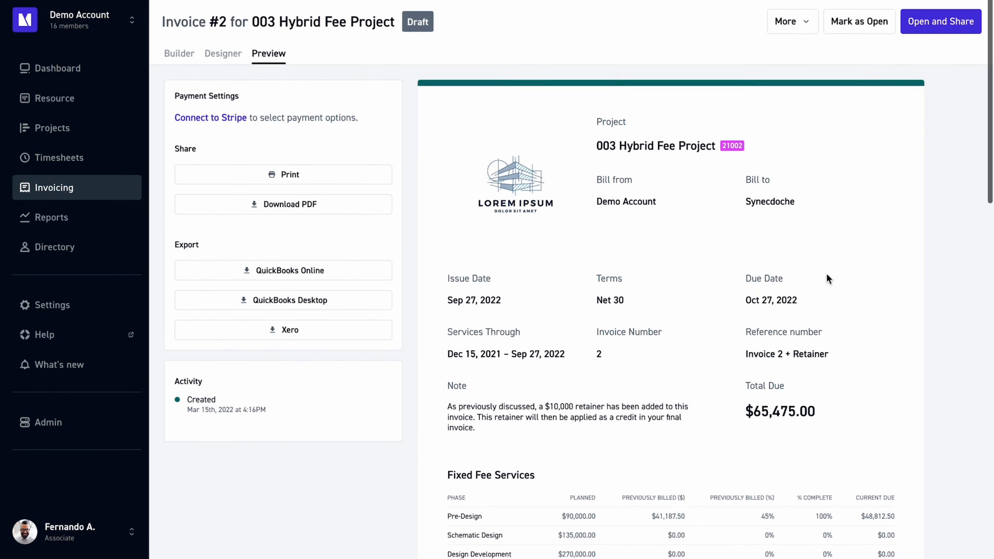
Mark invoice #2 as open and record it as paid on September 28, 2022.
left_click(868, 24)
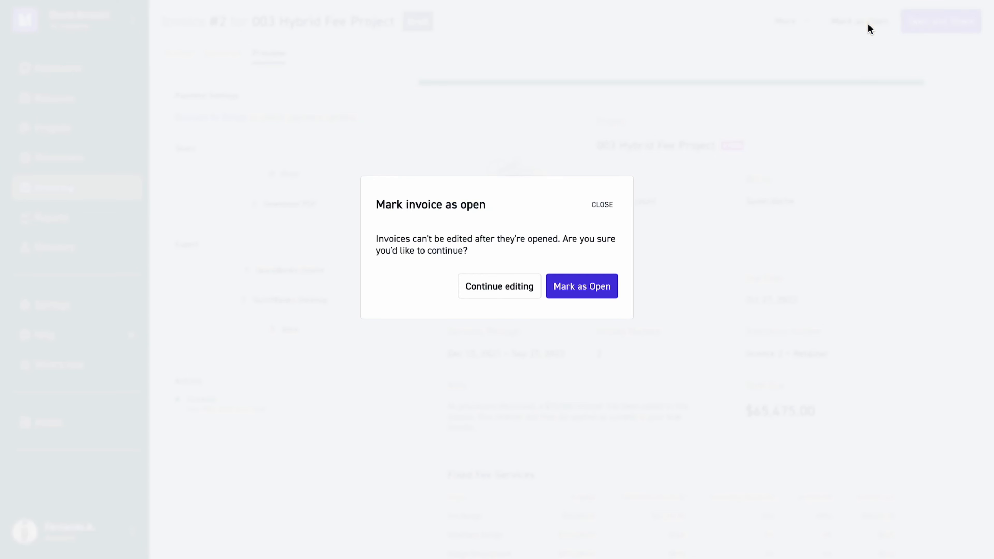
left_click(573, 285)
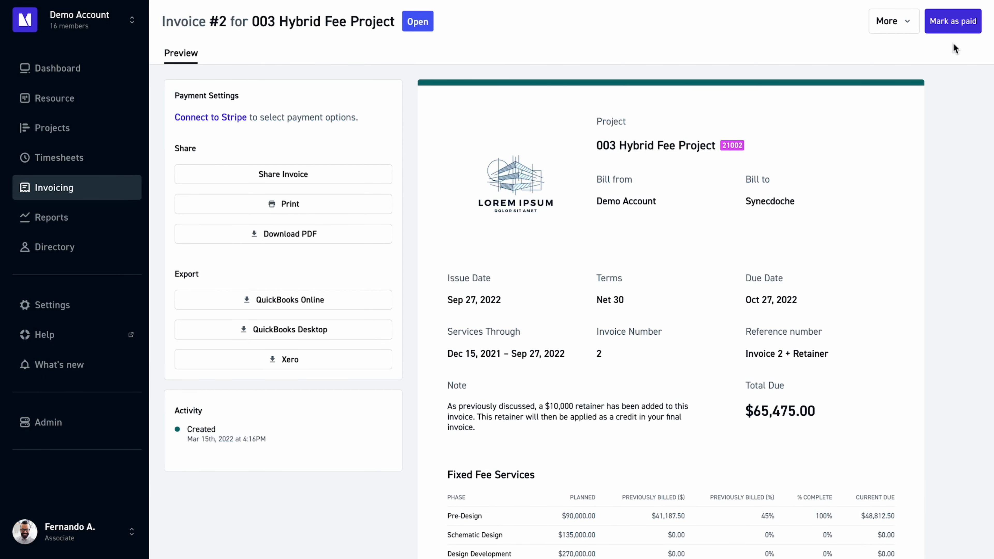
left_click(957, 31)
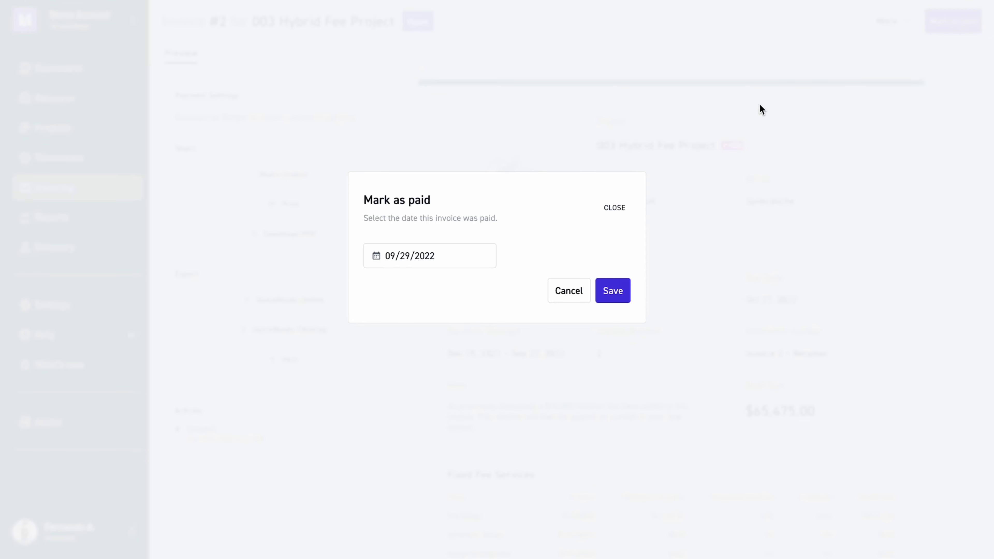
left_click(457, 254)
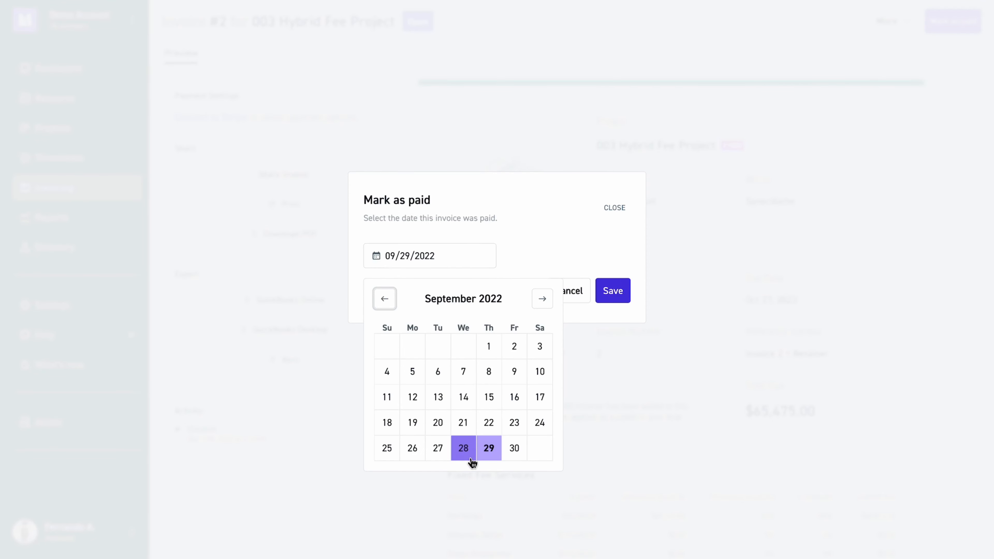
left_click(464, 450)
left_click(614, 291)
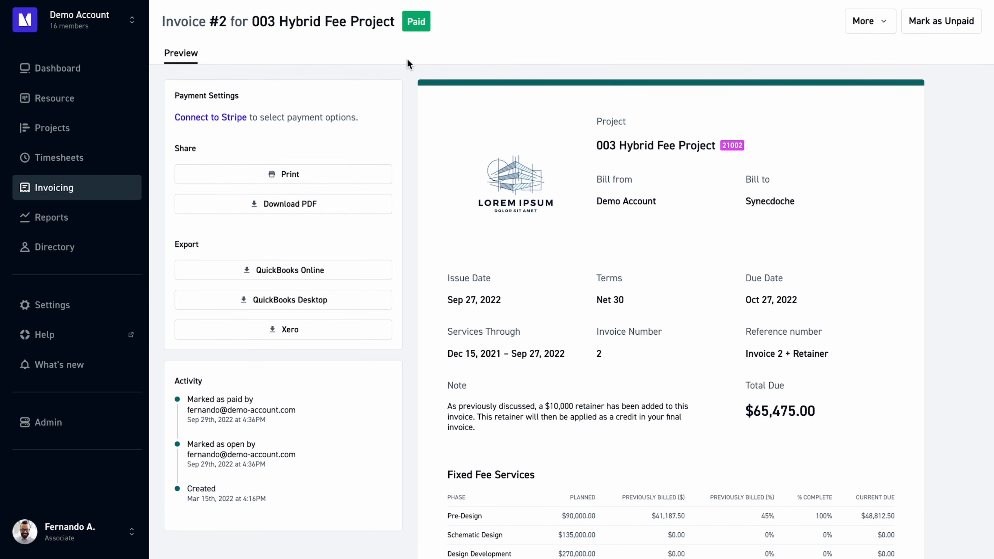
Return to the project's invoice list and open draft invoice #3 at its Other Items section.
left_click(376, 31)
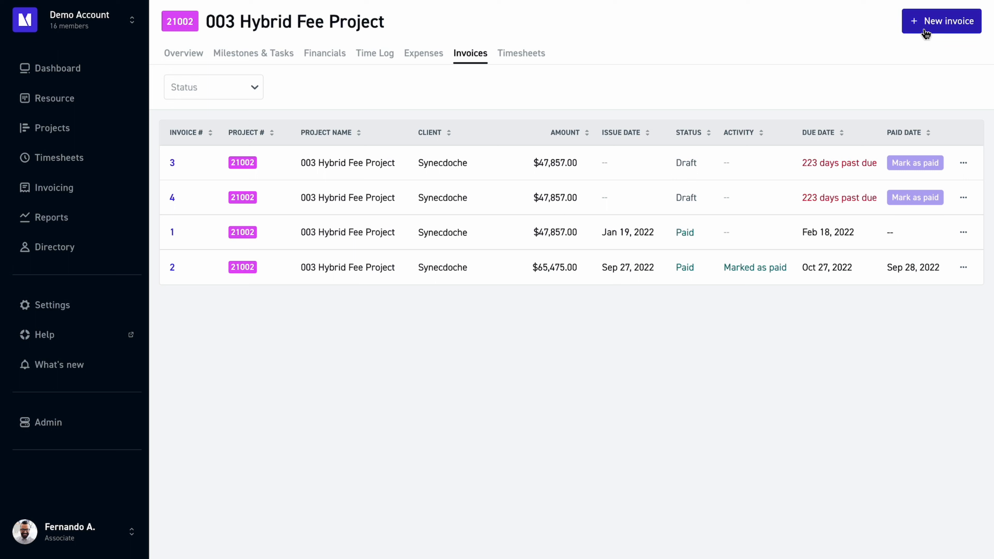
left_click(173, 167)
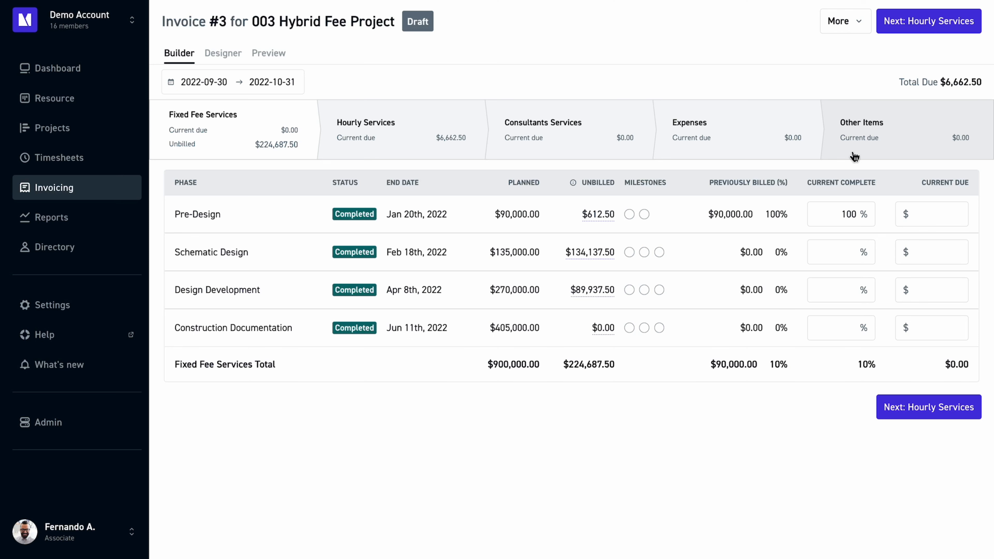
left_click(888, 152)
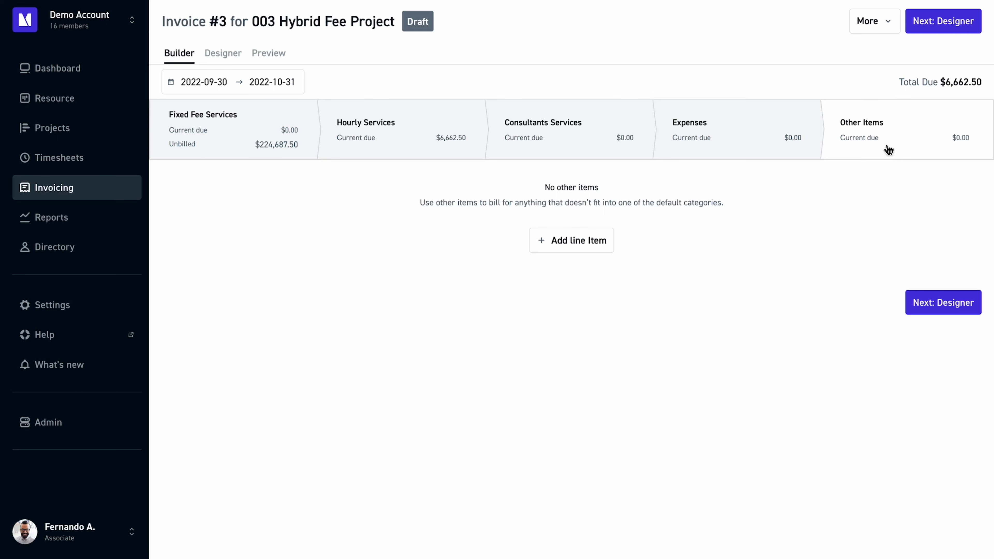
Add a Retainer line item with quantity 1, rate -10000 and description "Retainer of $10,000 is applied as a credit in this final invoice.".
left_click(552, 241)
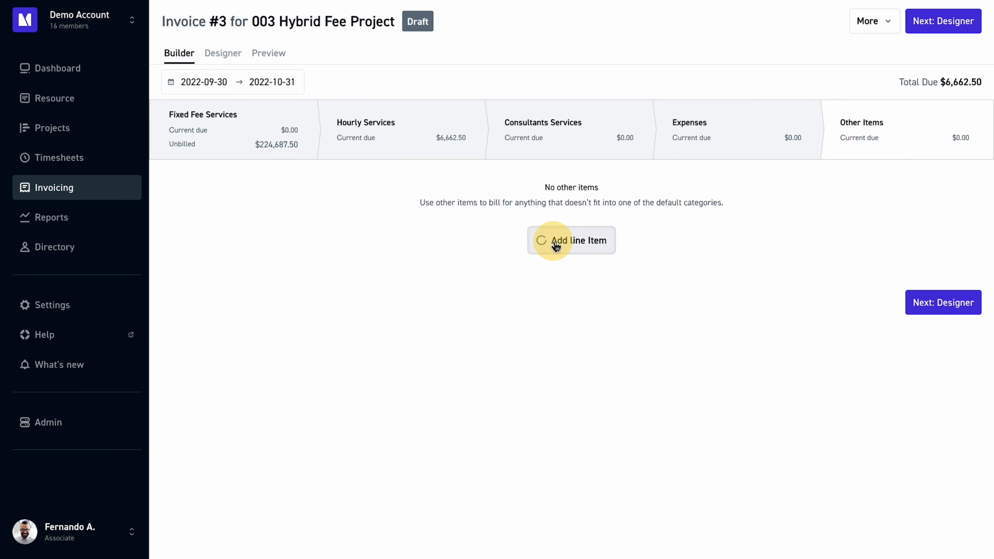
left_click(255, 213)
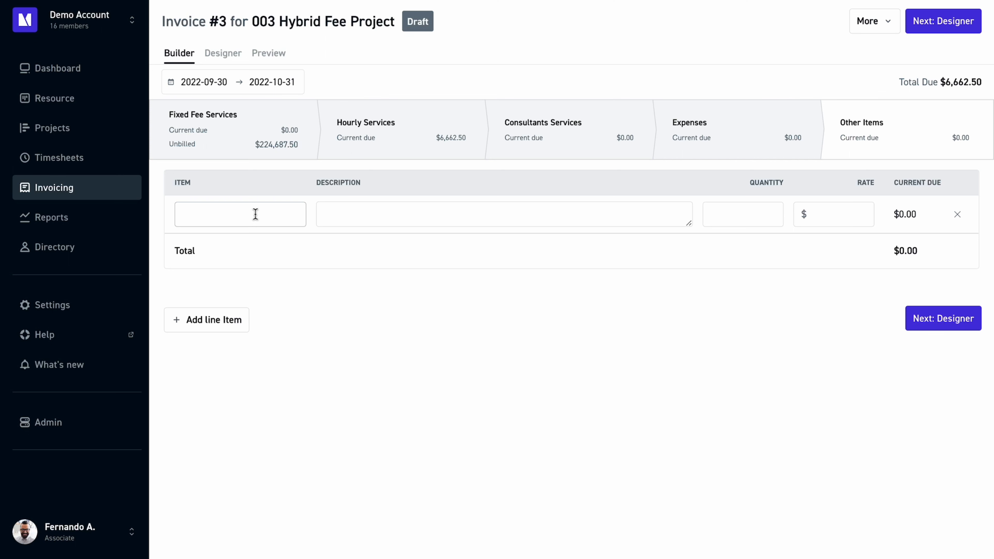
type("Retainer of $10,000 is applied as a credit in this final invoice.")
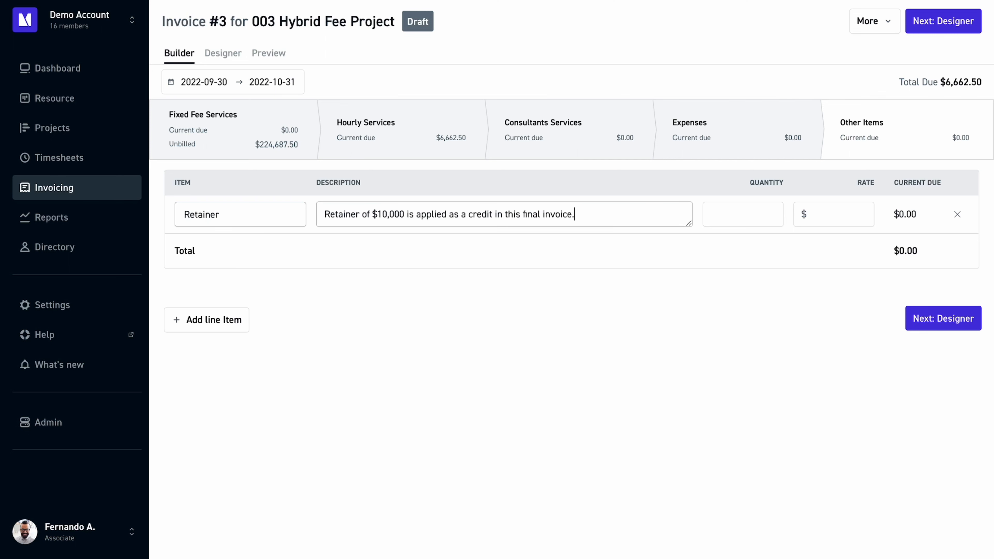
key("Tab")
type("1")
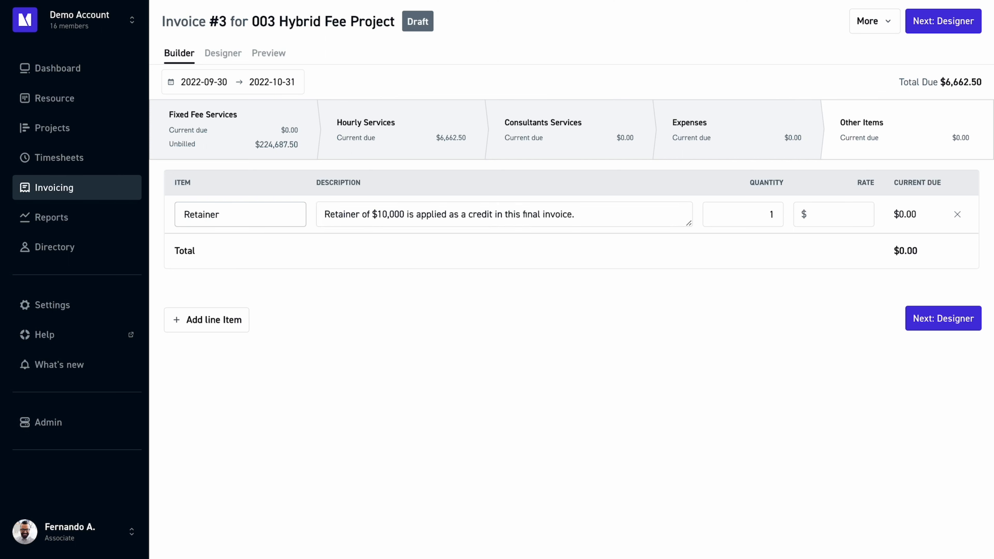
type("-10000")
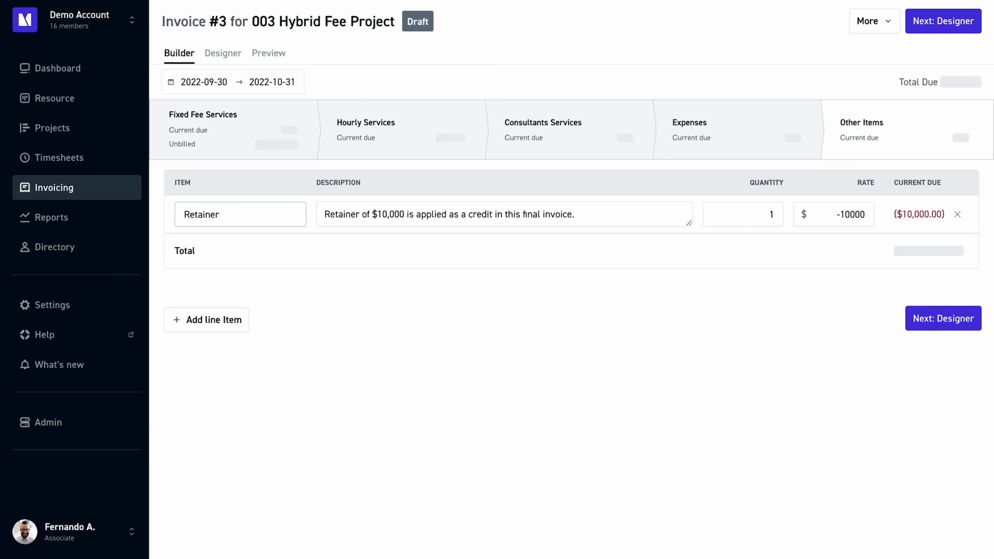
left_click(783, 275)
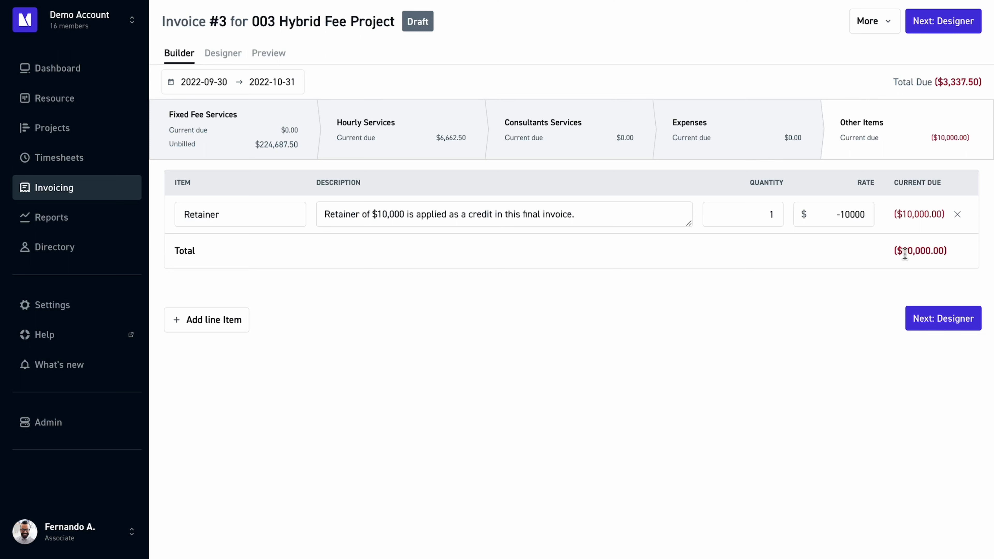
Proceed to the invoice designer and replace the note with "Retainer of $10,000 is being applied as a credit to this final invoice.".
left_click(933, 328)
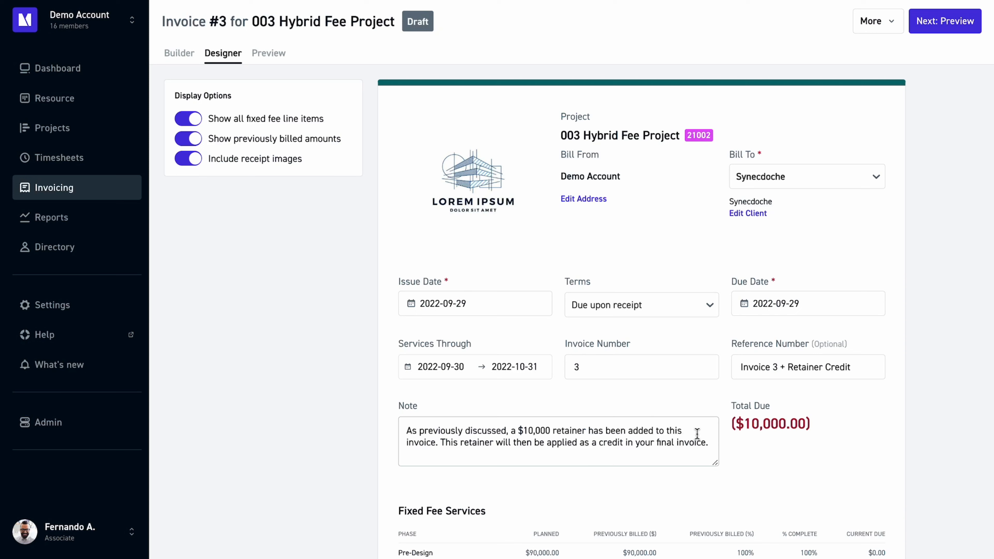
left_click(708, 442)
left_click_drag(707, 442, 395, 424)
type("Retainer of $10,000 is being applied as a credit to this final invoice.")
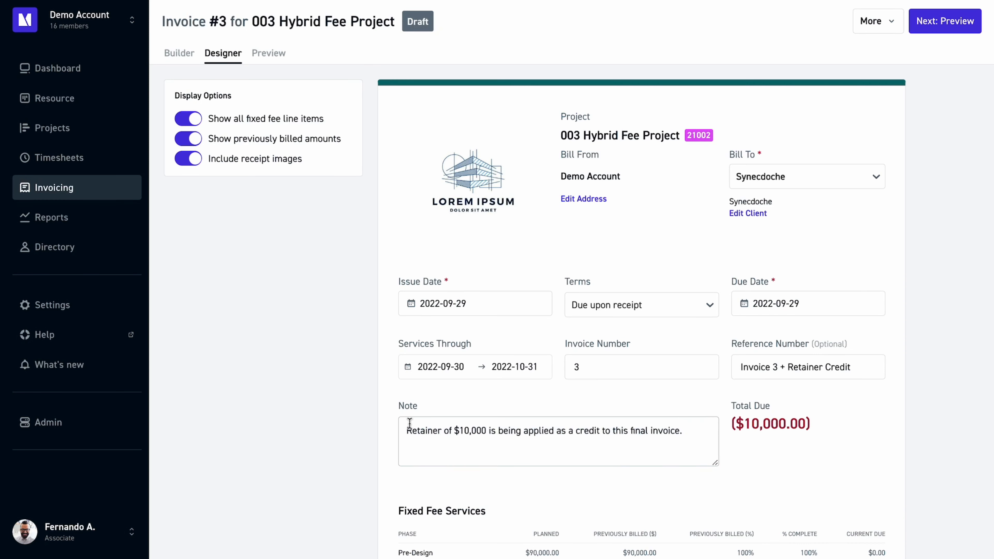
left_click(739, 431)
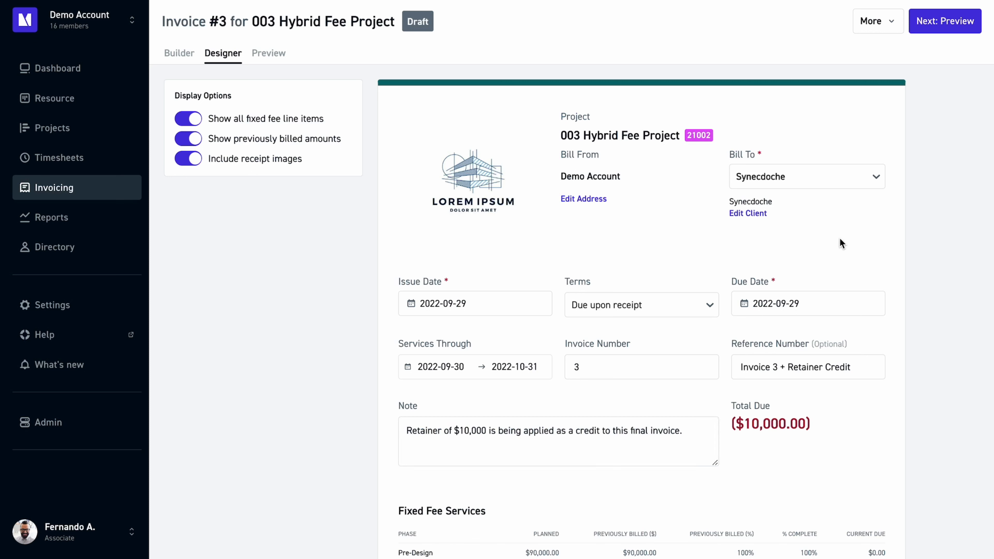
Preview invoice #3 and mark it as open.
left_click(934, 22)
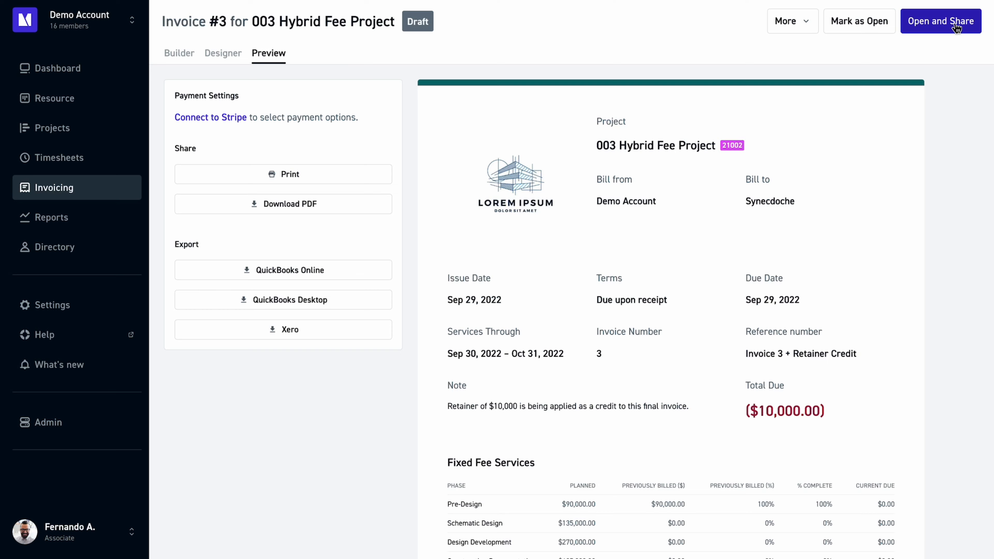
left_click(867, 27)
left_click(608, 292)
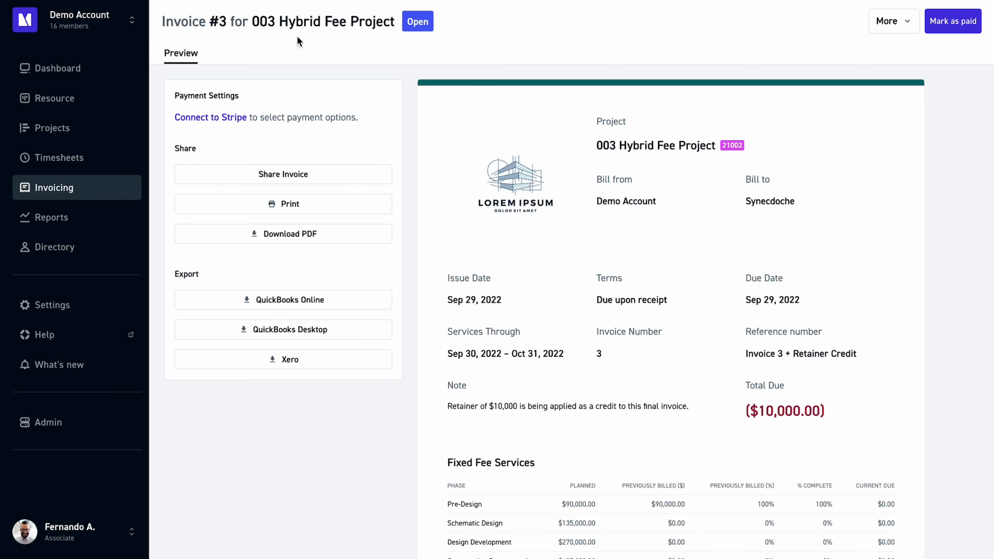
Go from the invoice to the 003 Hybrid Fee Project overview and open its general information in project editing.
left_click(297, 23)
left_click(200, 62)
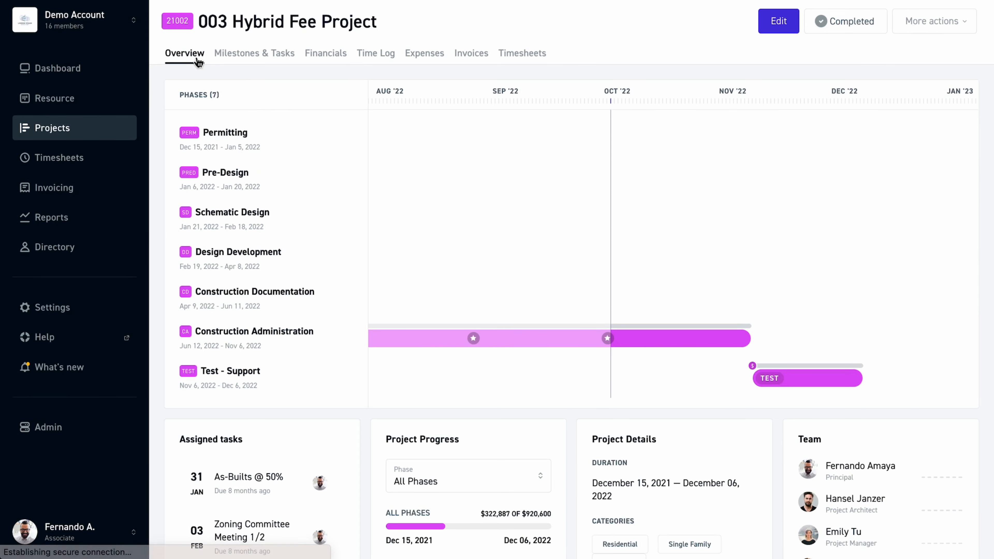
left_click(762, 21)
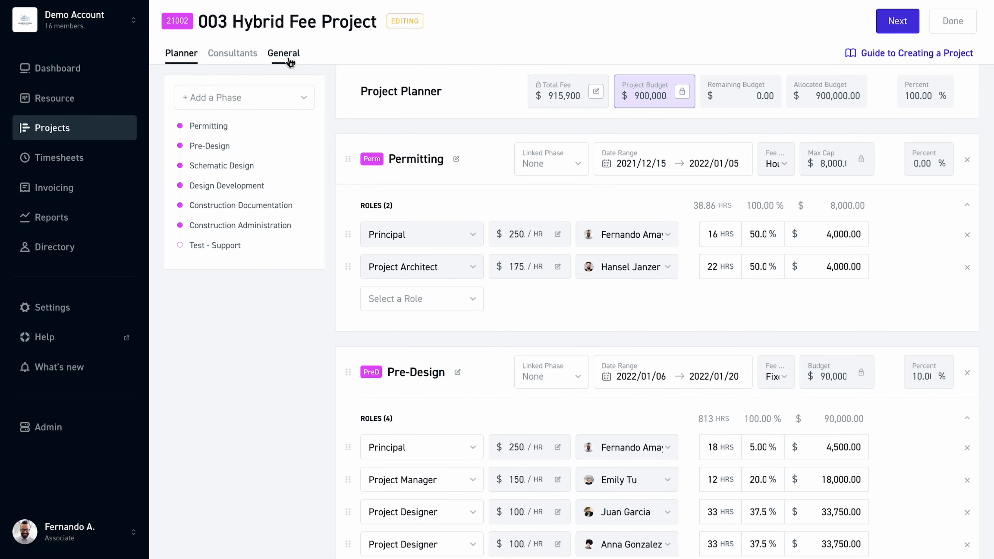
left_click(290, 62)
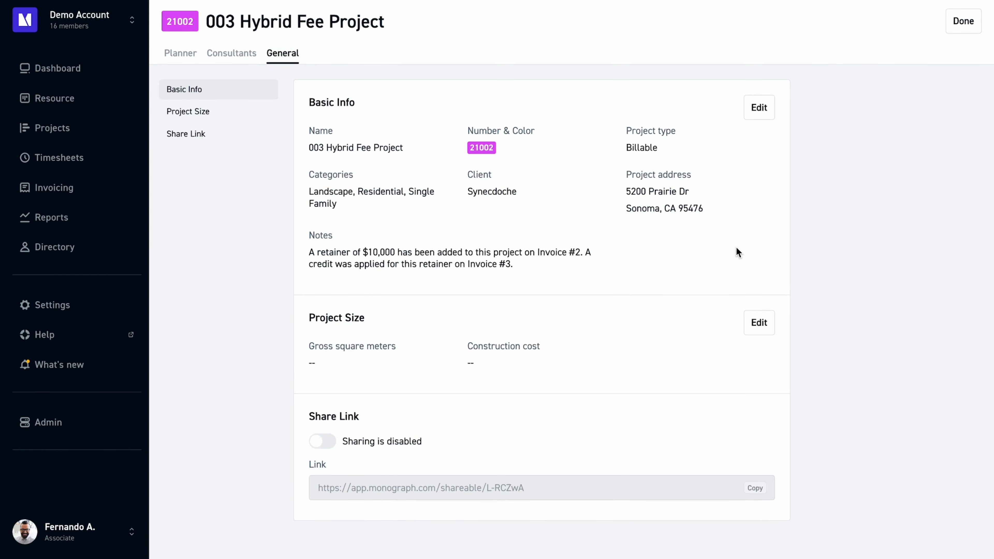
Open the project's basic info to review the note about the retainer and its credit, save it and finish project editing.
left_click(746, 115)
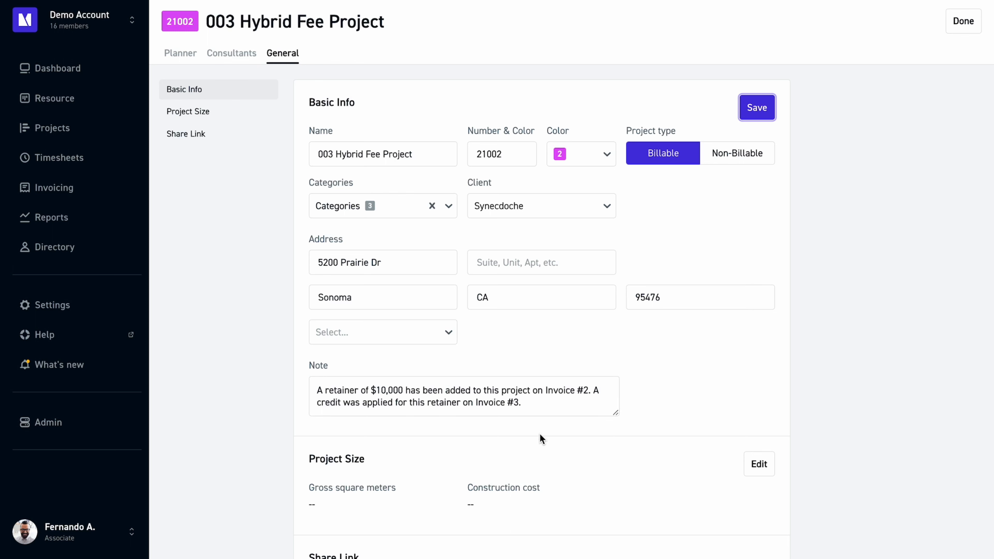
left_click(757, 107)
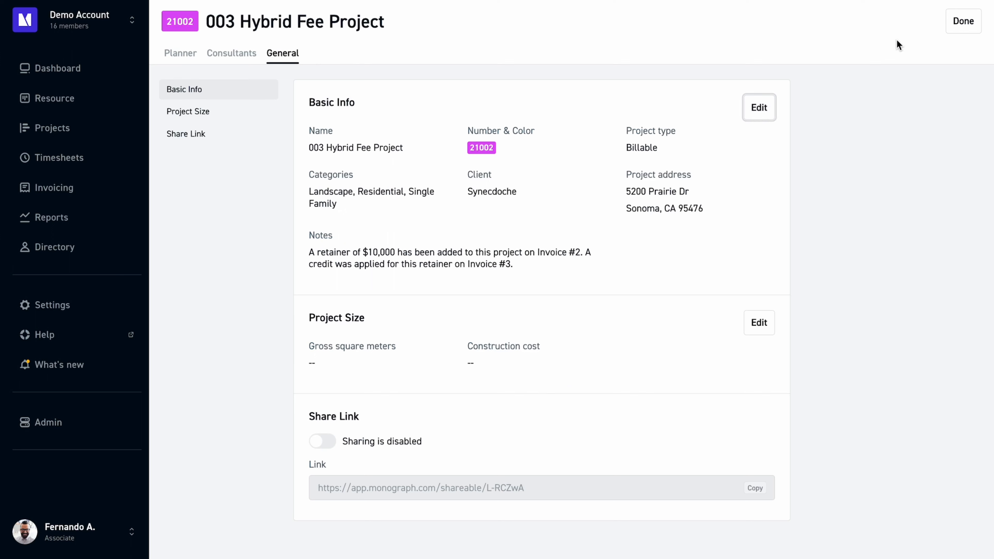
left_click(960, 22)
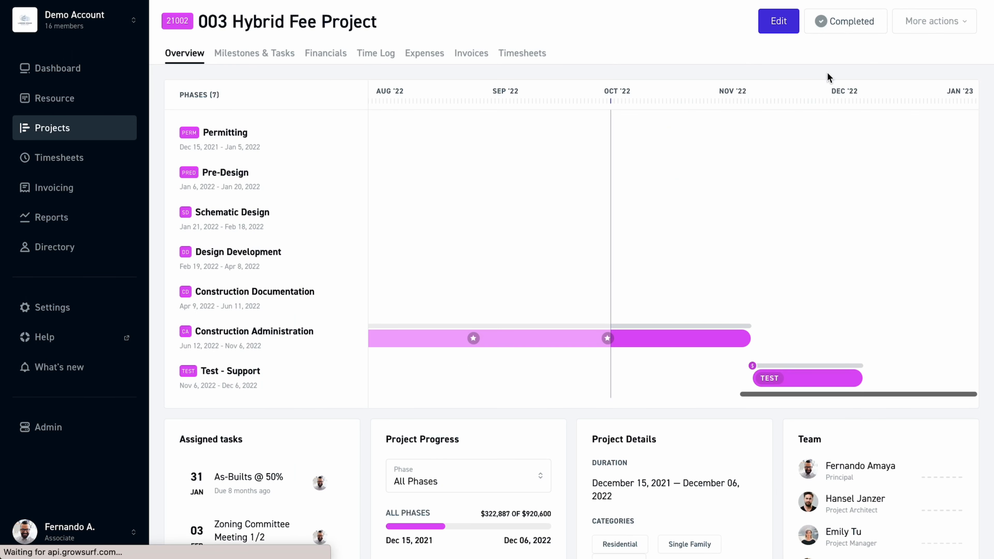